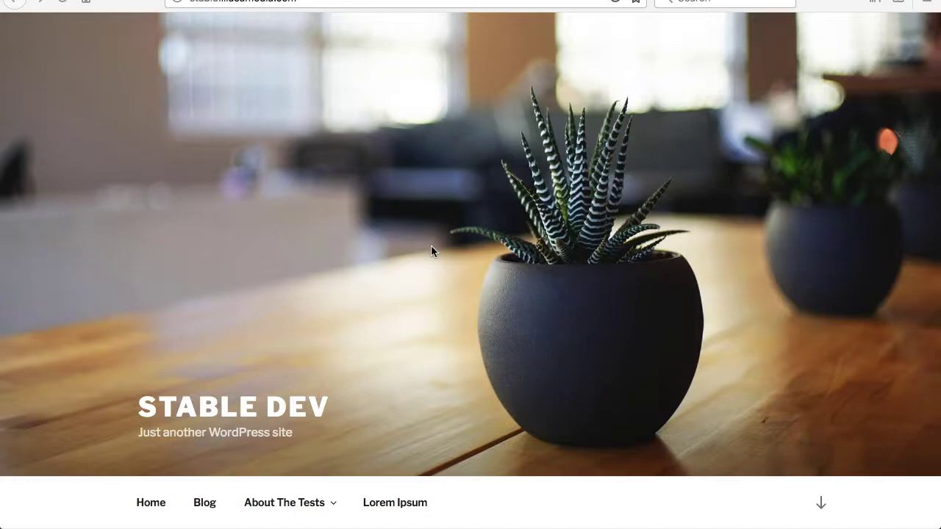
Append /wp to the site address and load the wp-admin URL.
{"action": "left_click", "coordinate": [337, 1]}
{"action": "left_click", "coordinate": [337, 1]}
{"action": "type", "text": "/"}
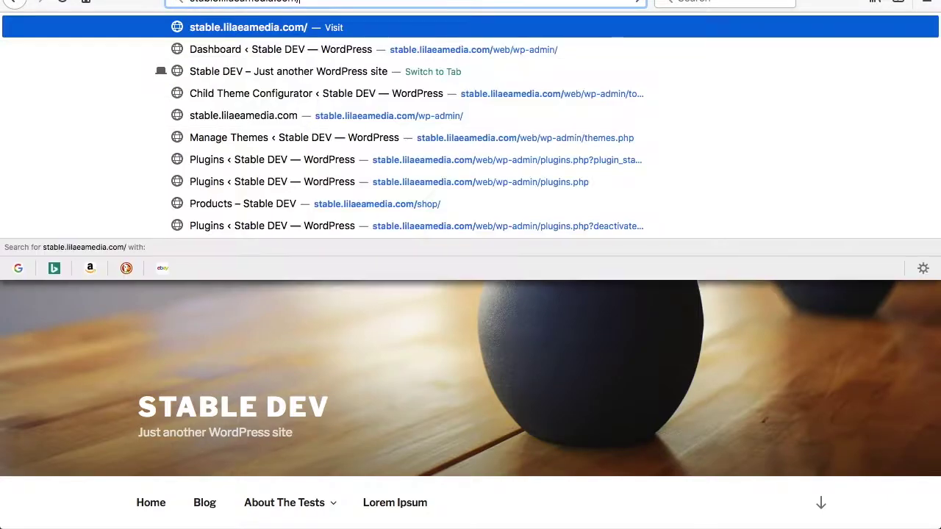
{"action": "type", "text": "wp"}
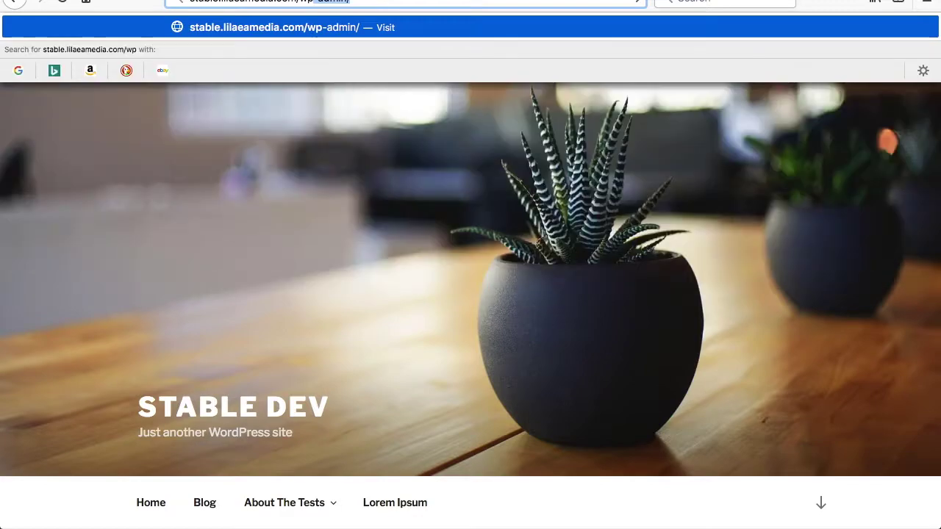
{"action": "key", "text": "Return"}
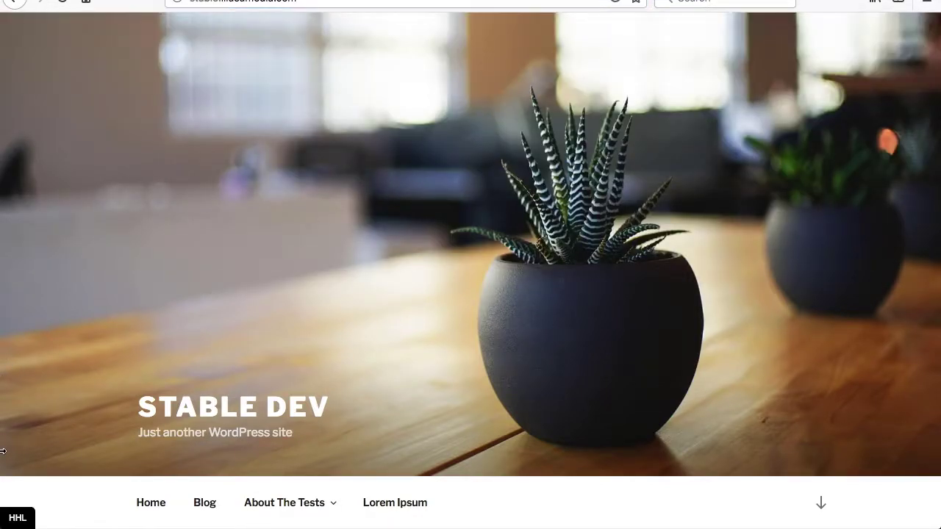
Turn on the HHL badge and scroll through the twentyseventeen template-file labels, index.php included.
{"action": "left_click", "coordinate": [20, 519]}
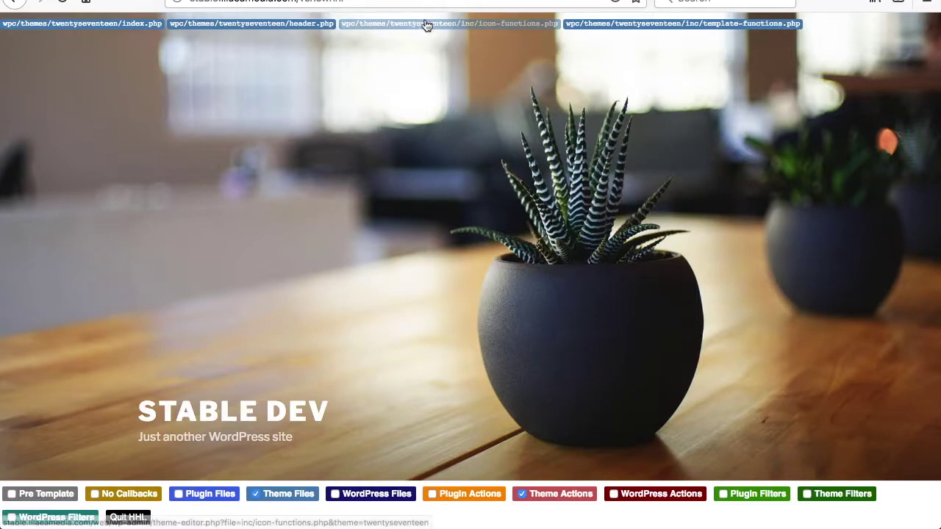
{"action": "scroll", "coordinate": [516, 151], "scroll_direction": "down", "scroll_amount": 3}
{"action": "scroll", "coordinate": [516, 151], "scroll_direction": "down", "scroll_amount": 5}
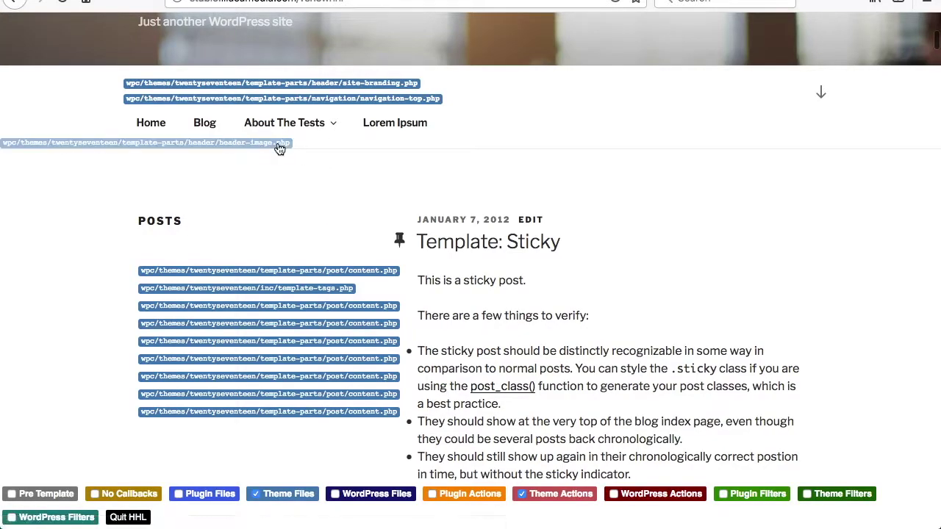
{"action": "scroll", "coordinate": [370, 273], "scroll_direction": "down", "scroll_amount": 2}
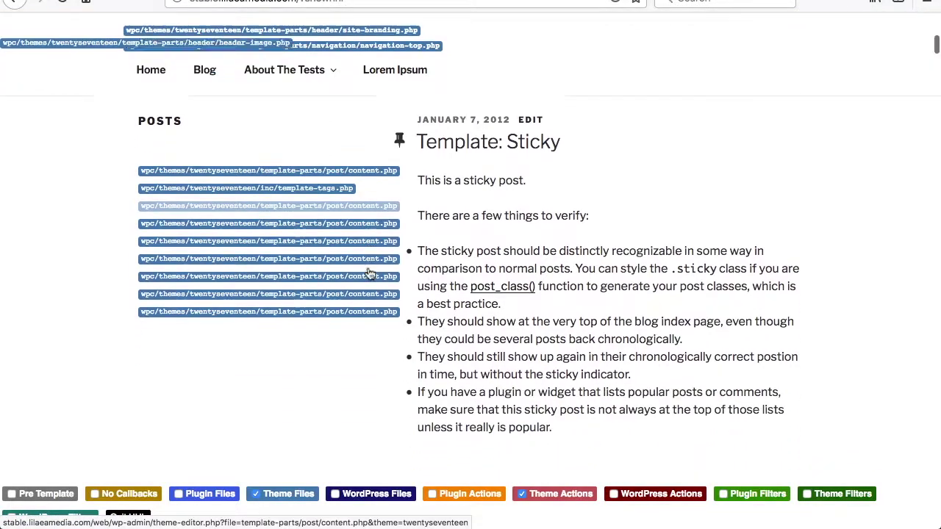
{"action": "scroll", "coordinate": [464, 292], "scroll_direction": "down", "scroll_amount": 20}
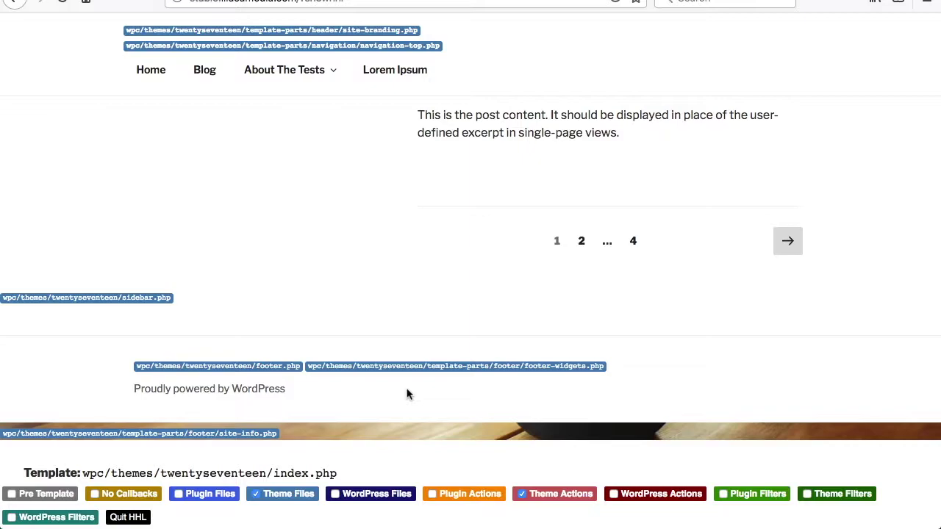
{"action": "scroll", "coordinate": [408, 394], "scroll_direction": "up", "scroll_amount": 3}
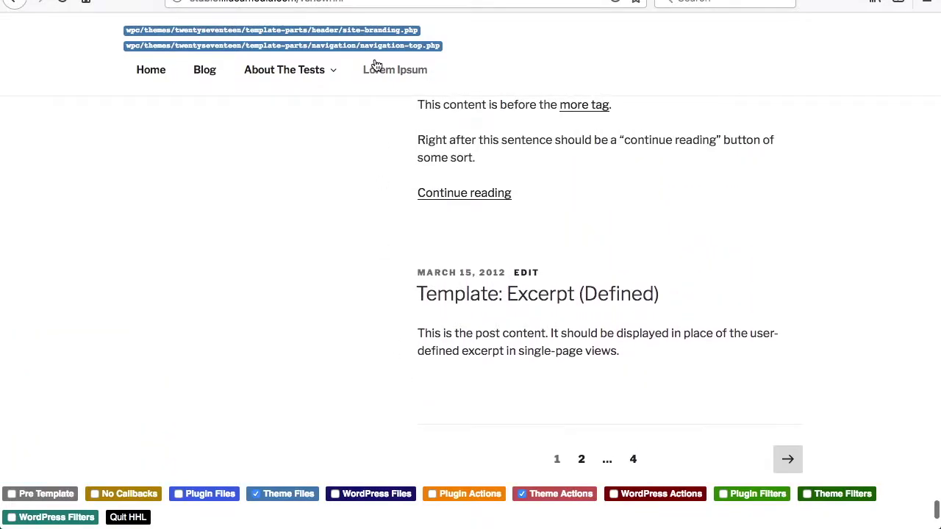
{"action": "left_click", "coordinate": [330, 36]}
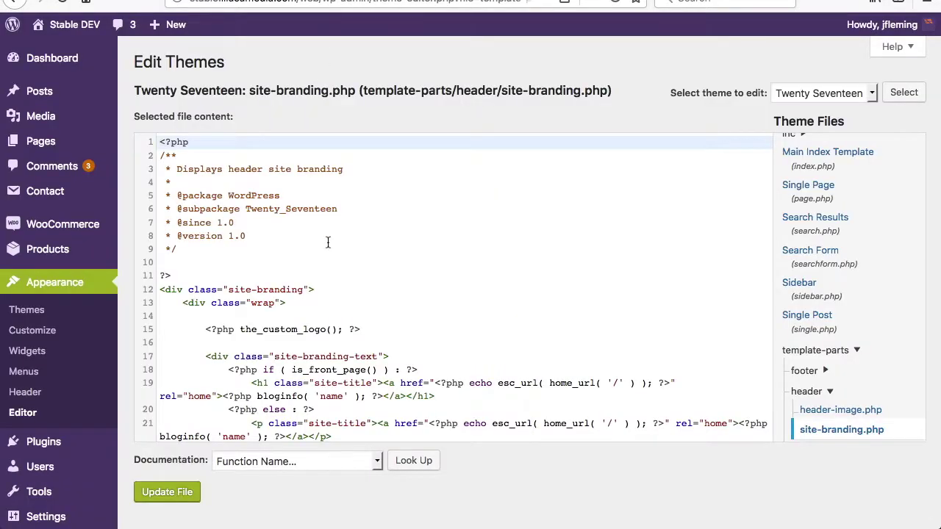
{"action": "scroll", "coordinate": [352, 308], "scroll_direction": "down", "scroll_amount": 1}
{"action": "scroll", "coordinate": [353, 309], "scroll_direction": "down", "scroll_amount": 6}
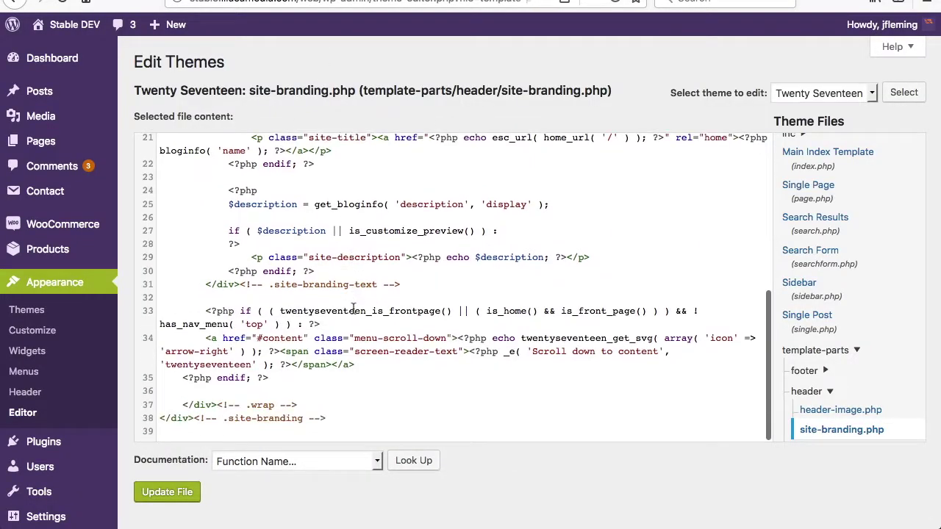
{"action": "scroll", "coordinate": [352, 308], "scroll_direction": "up", "scroll_amount": 3}
{"action": "scroll", "coordinate": [352, 309], "scroll_direction": "down", "scroll_amount": 3}
{"action": "scroll", "coordinate": [353, 309], "scroll_direction": "down", "scroll_amount": 1}
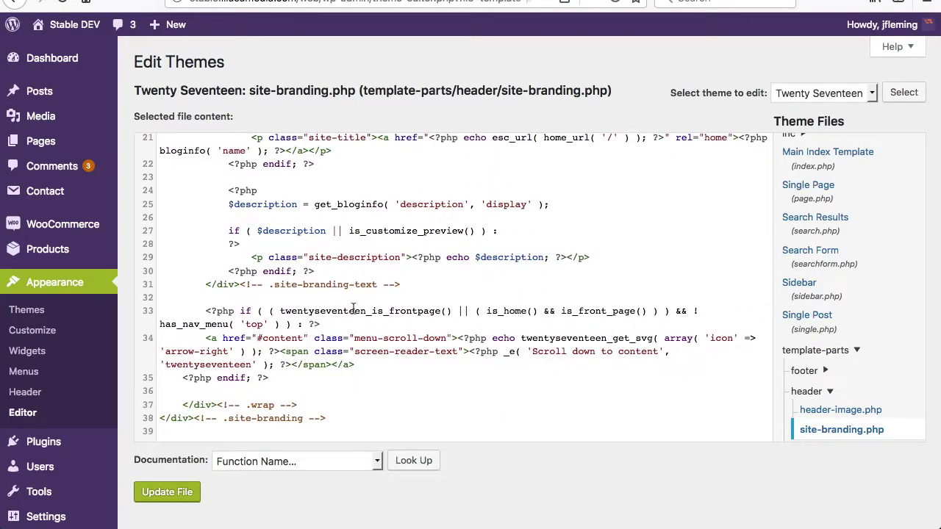
{"action": "scroll", "coordinate": [353, 309], "scroll_direction": "up", "scroll_amount": 3}
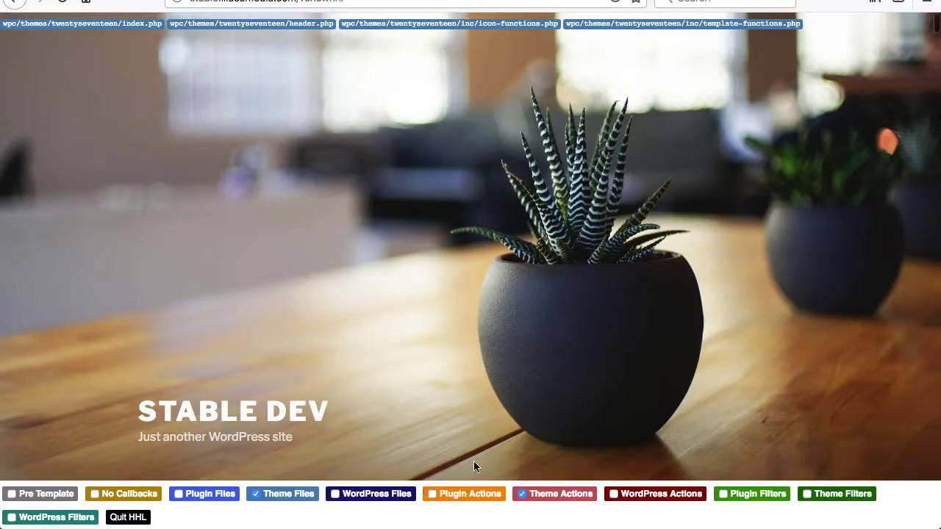
Enable WordPress Actions labels and jump to wp_print_scripts in the index.php hook list.
{"action": "left_click", "coordinate": [631, 499]}
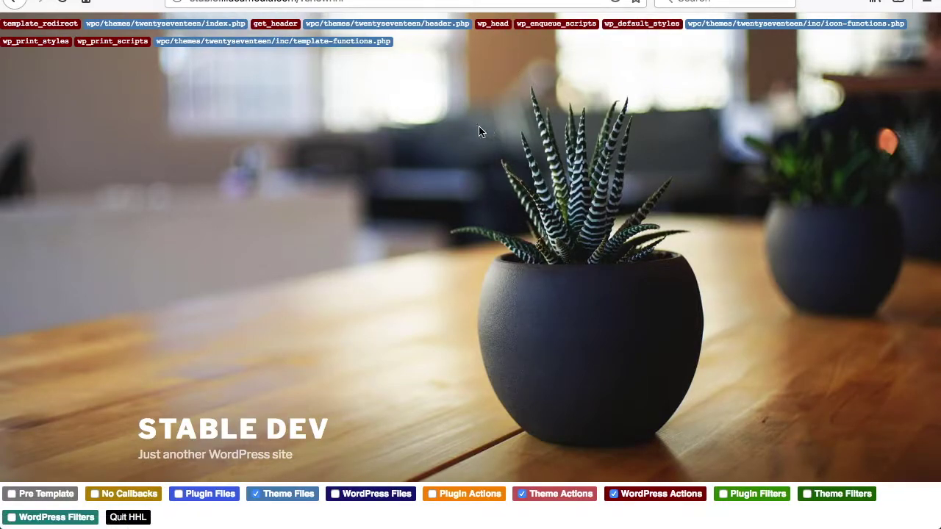
{"action": "left_click", "coordinate": [136, 42]}
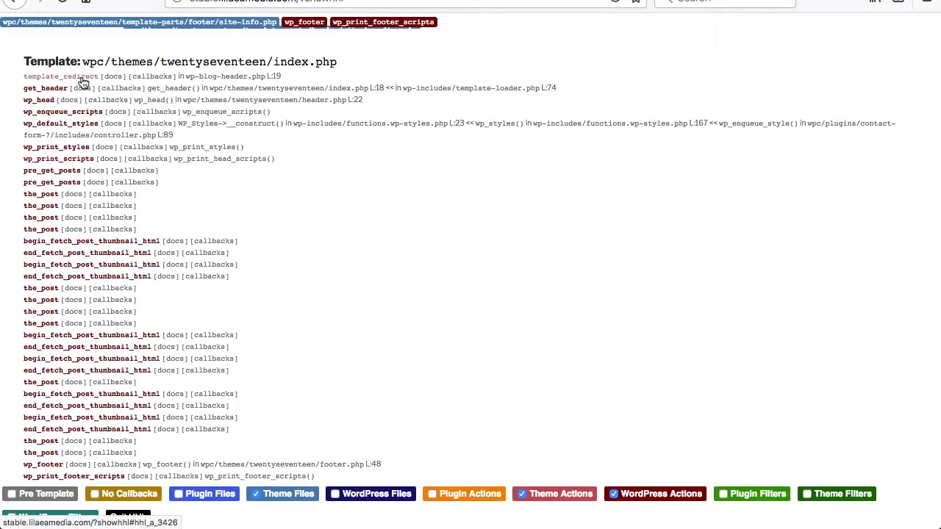
Show template_redirect's callbacks, _wp_admin_bar_init through wp_redirect_admin_locations, with their priorities.
{"action": "left_click", "coordinate": [152, 77]}
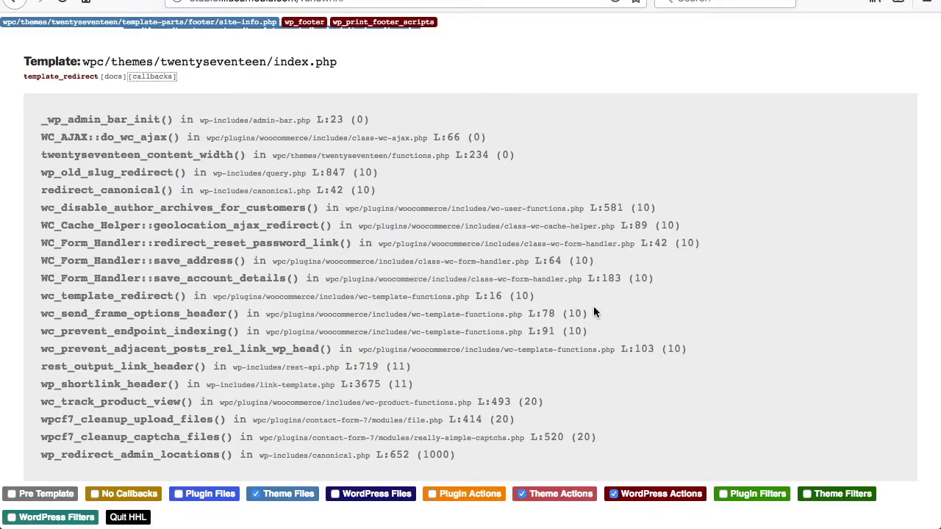
{"action": "scroll", "coordinate": [518, 291], "scroll_direction": "down", "scroll_amount": 2}
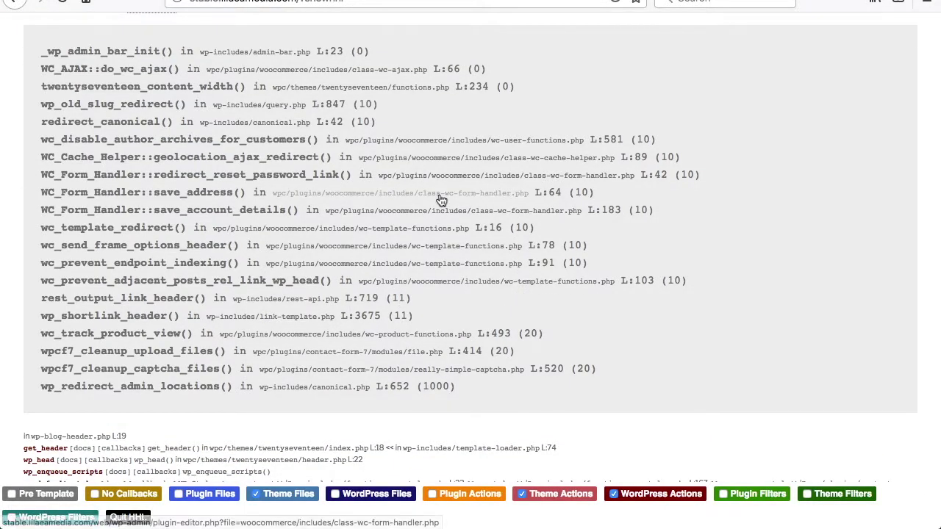
{"action": "scroll", "coordinate": [625, 276], "scroll_direction": "up", "scroll_amount": 3}
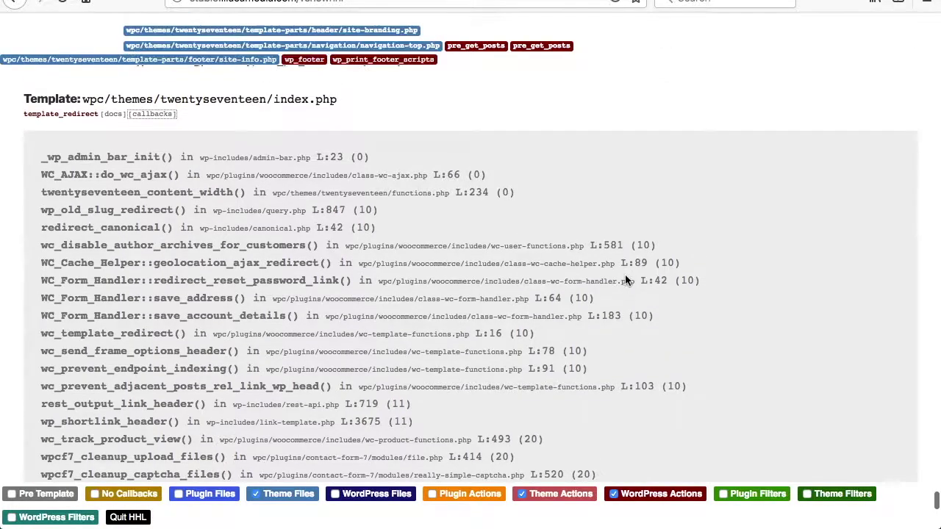
{"action": "left_click", "coordinate": [265, 158]}
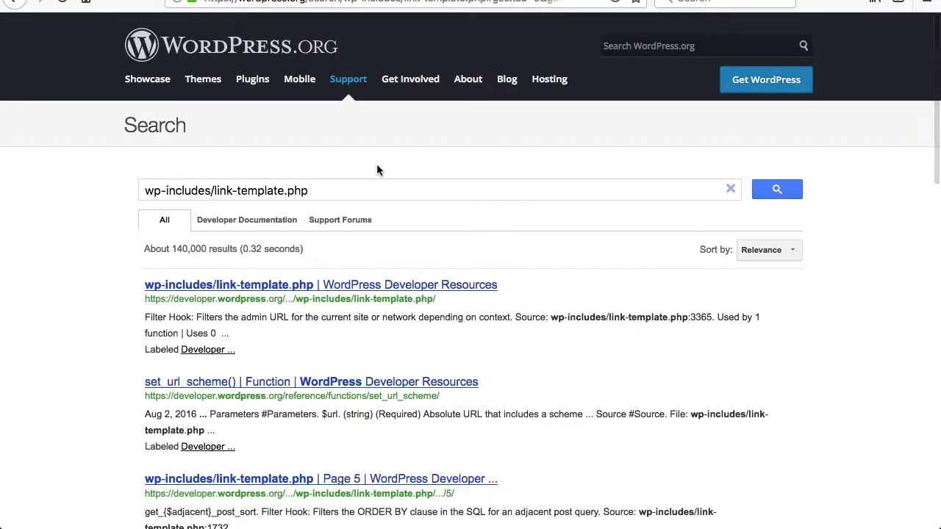
{"action": "left_click", "coordinate": [265, 286]}
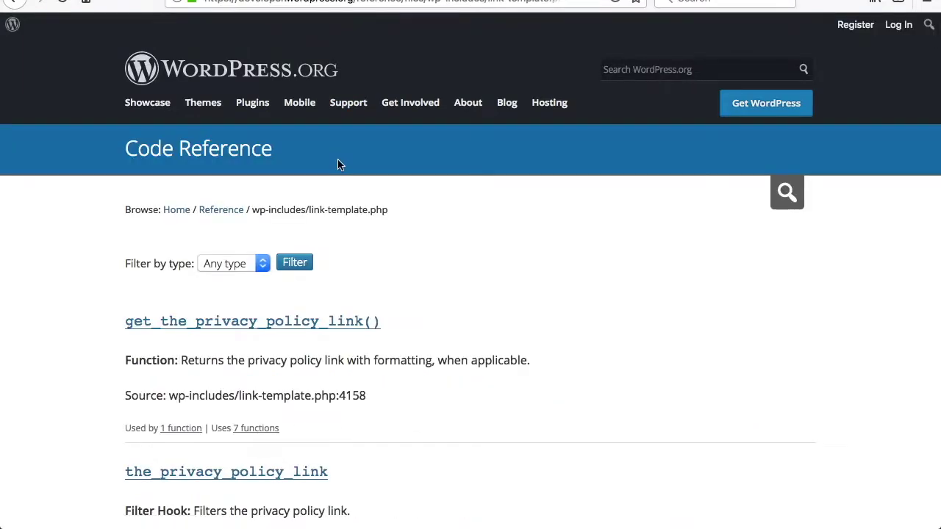
{"action": "key", "text": "super+Left"}
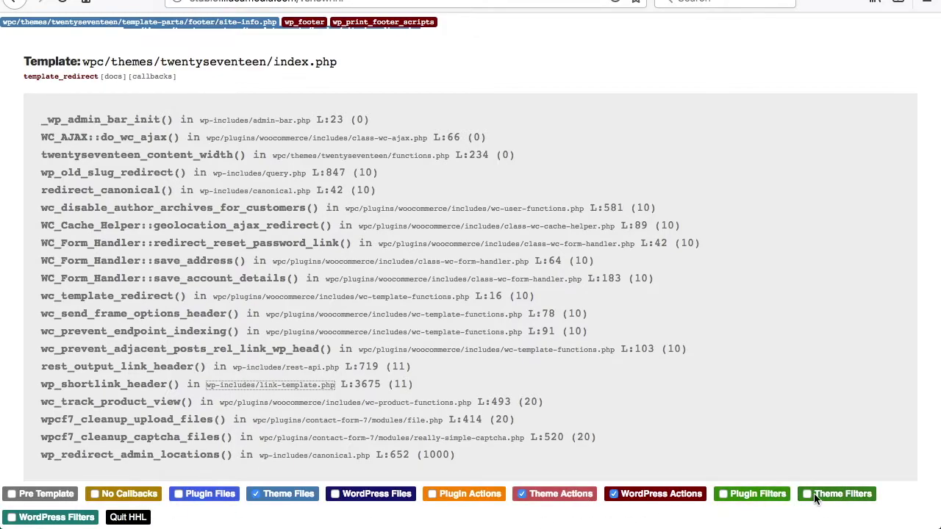
{"action": "scroll", "coordinate": [788, 388], "scroll_direction": "up", "scroll_amount": 10}
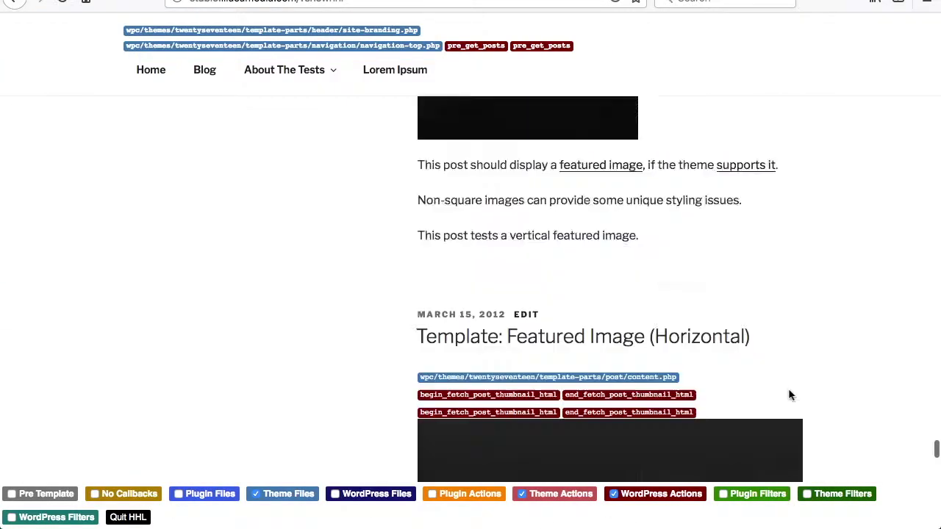
{"action": "scroll", "coordinate": [789, 390], "scroll_direction": "down", "scroll_amount": 15}
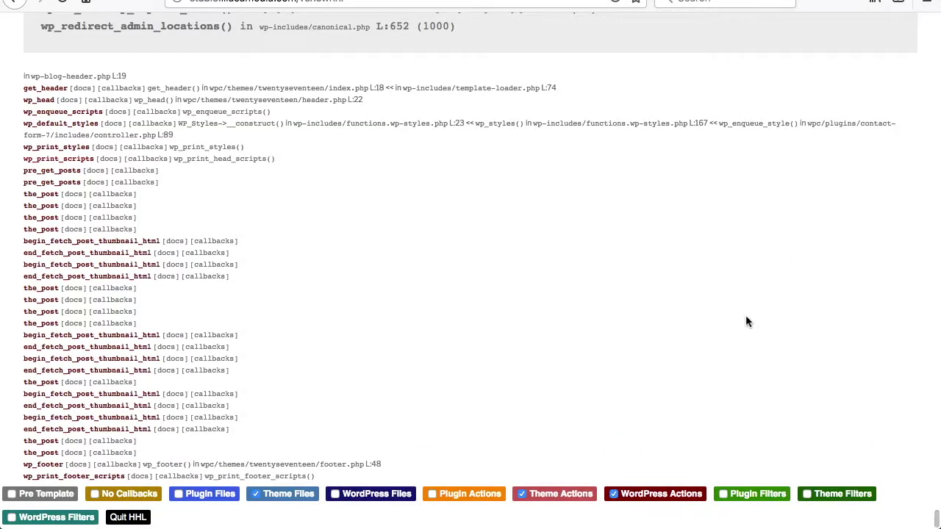
{"action": "scroll", "coordinate": [728, 295], "scroll_direction": "up", "scroll_amount": 10}
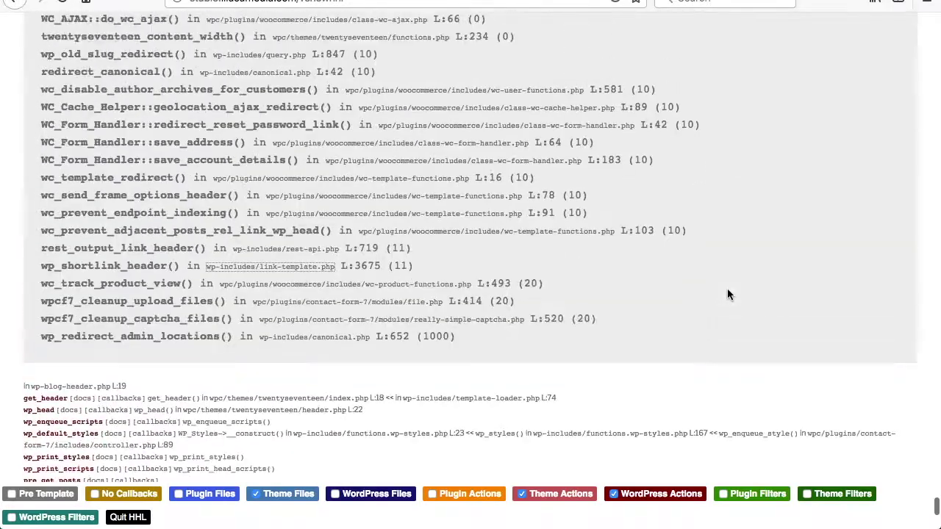
{"action": "scroll", "coordinate": [728, 294], "scroll_direction": "up", "scroll_amount": 5}
{"action": "scroll", "coordinate": [728, 294], "scroll_direction": "down", "scroll_amount": 5}
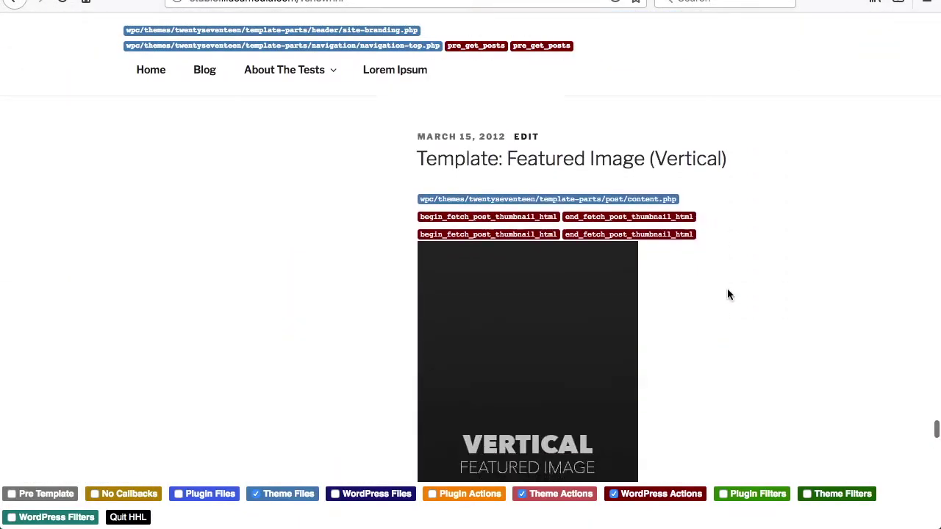
{"action": "scroll", "coordinate": [727, 294], "scroll_direction": "down", "scroll_amount": 10}
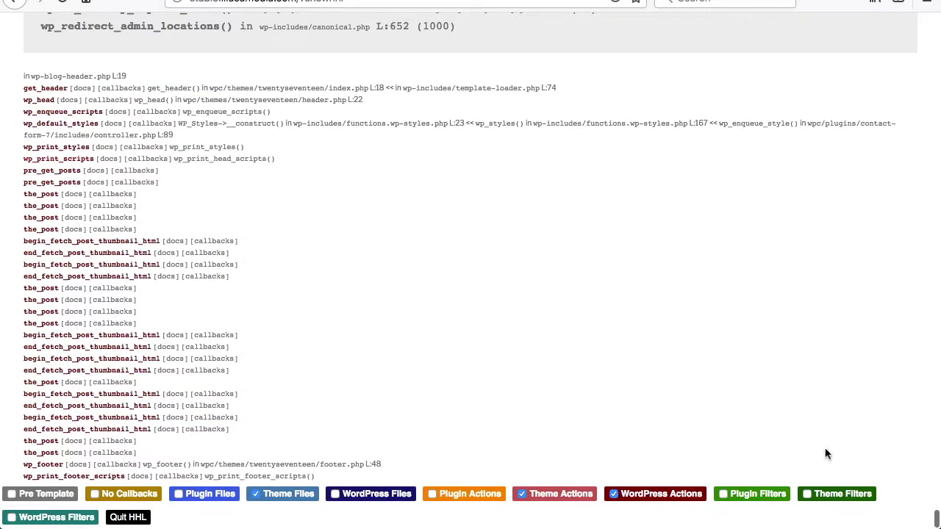
Enable WordPress Filters labels and briefly expand the option_siteurl callbacks.
{"action": "left_click", "coordinate": [40, 518]}
{"action": "scroll", "coordinate": [163, 281], "scroll_direction": "down", "scroll_amount": 5}
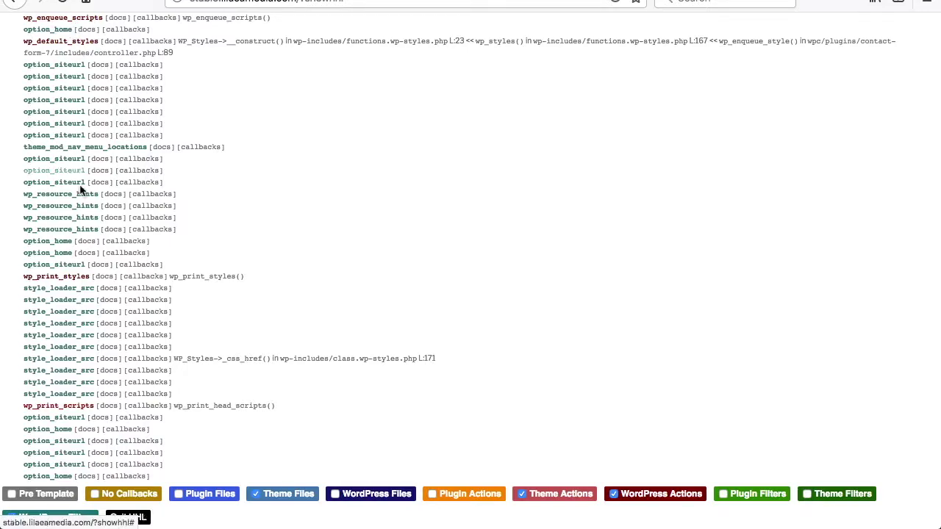
{"action": "left_click", "coordinate": [137, 159]}
{"action": "left_click", "coordinate": [147, 161]}
Follow a link to the WordPress.org Code Reference for wp-includes/link-template.php.
{"action": "scroll", "coordinate": [292, 213], "scroll_direction": "down", "scroll_amount": 20}
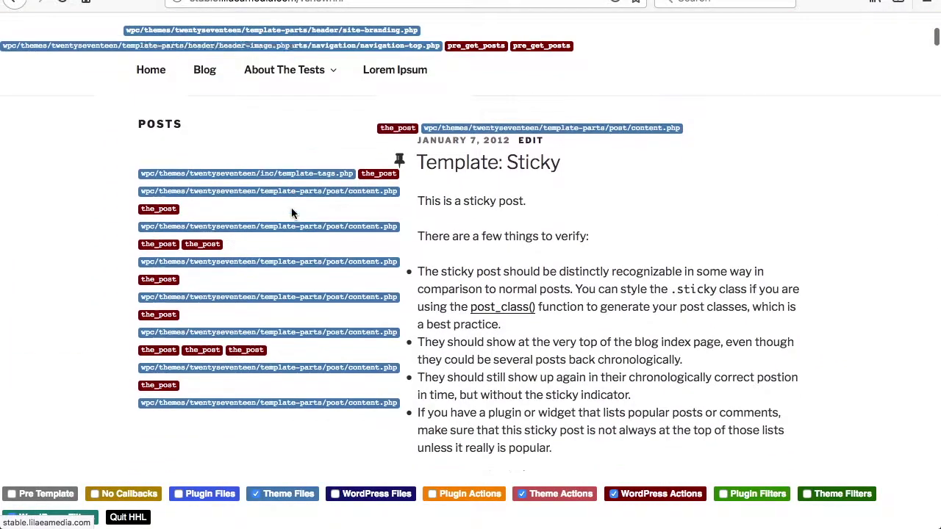
{"action": "scroll", "coordinate": [292, 213], "scroll_direction": "down", "scroll_amount": 20}
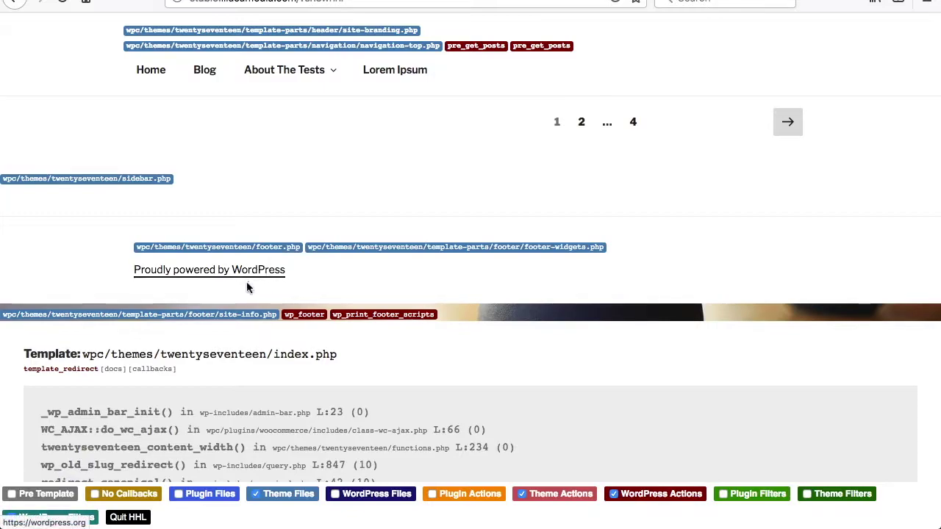
{"action": "left_click", "coordinate": [199, 316]}
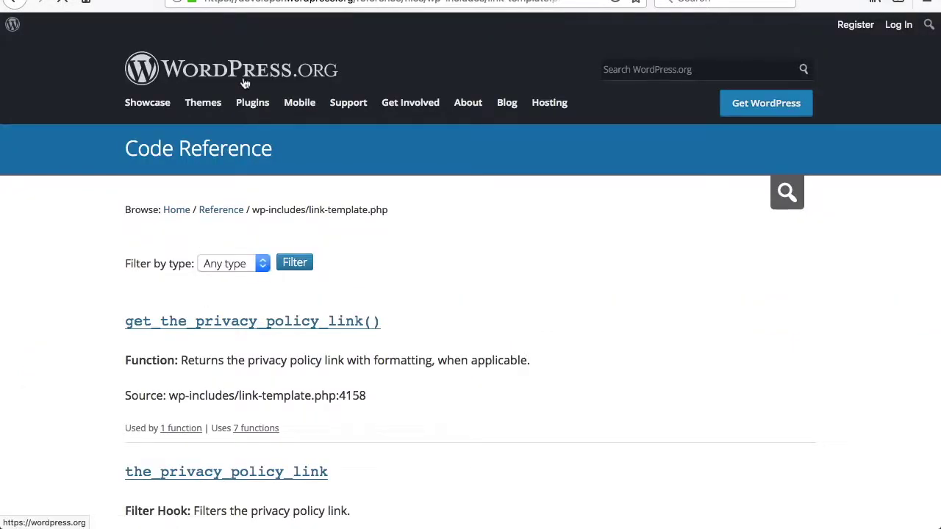
Go back from the Code Reference page toward the site-info.php theme editor.
{"action": "key", "text": "super+Left"}
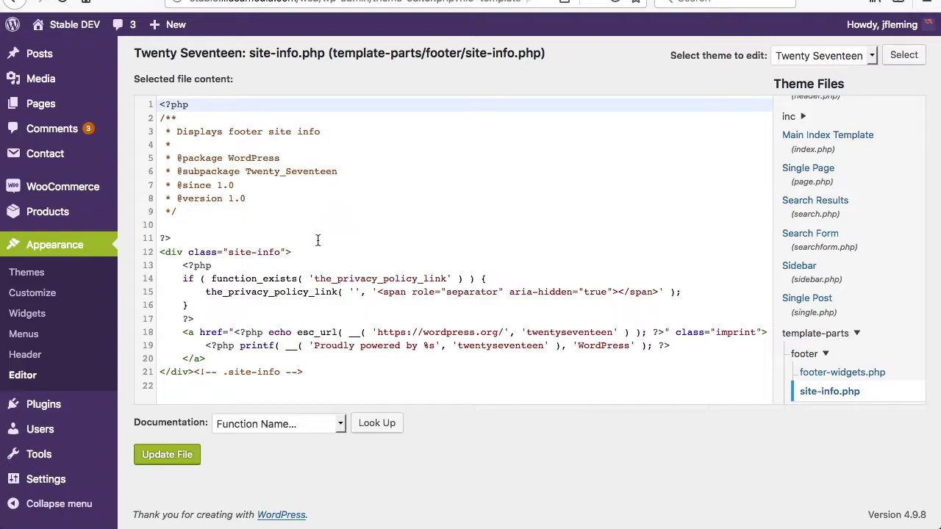
Return to the HHL front page with its site-info.php, wp_footer and wp_print_footer_scripts labels.
{"action": "key", "text": "ctrl+Tab"}
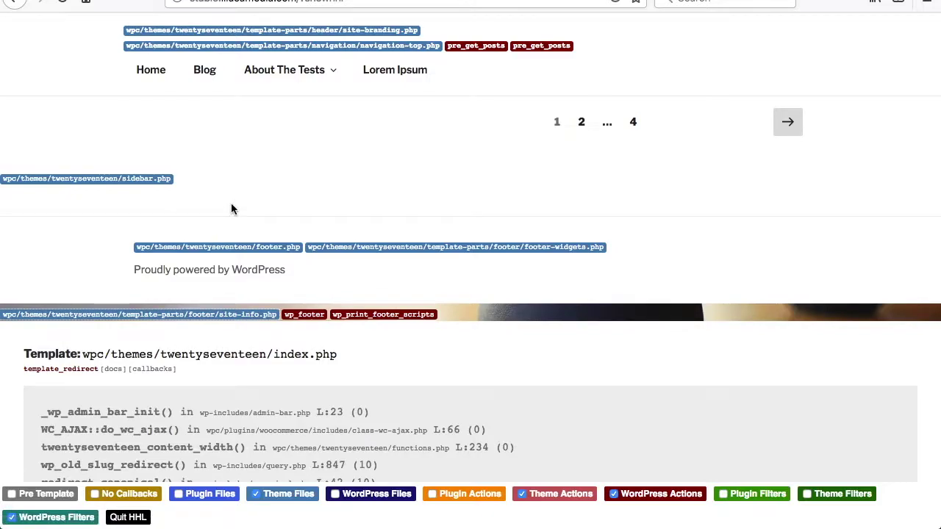
Collapse the template_redirect callbacks in the Template summary, then scroll back to the header labels.
{"action": "scroll", "coordinate": [231, 210], "scroll_direction": "up", "scroll_amount": 1}
{"action": "scroll", "coordinate": [231, 209], "scroll_direction": "down", "scroll_amount": 2}
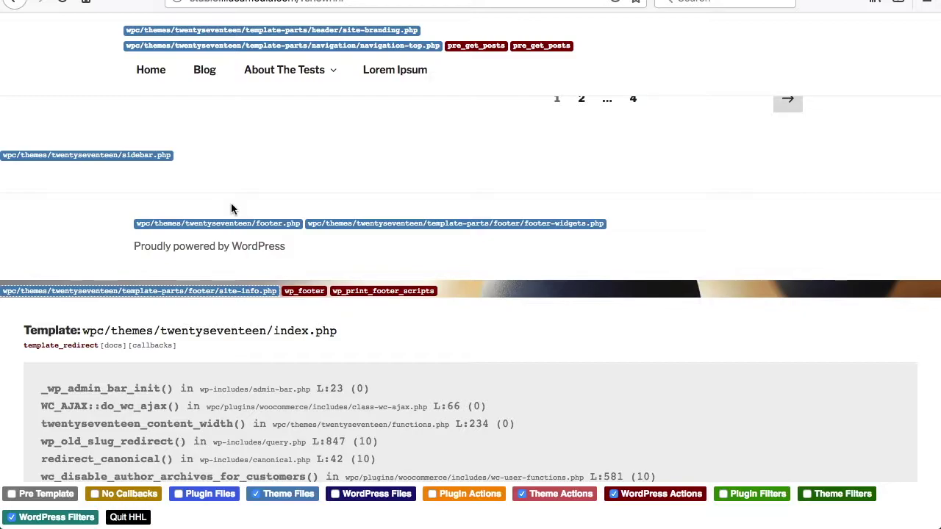
{"action": "scroll", "coordinate": [230, 209], "scroll_direction": "up", "scroll_amount": 1}
{"action": "scroll", "coordinate": [231, 213], "scroll_direction": "down", "scroll_amount": 2}
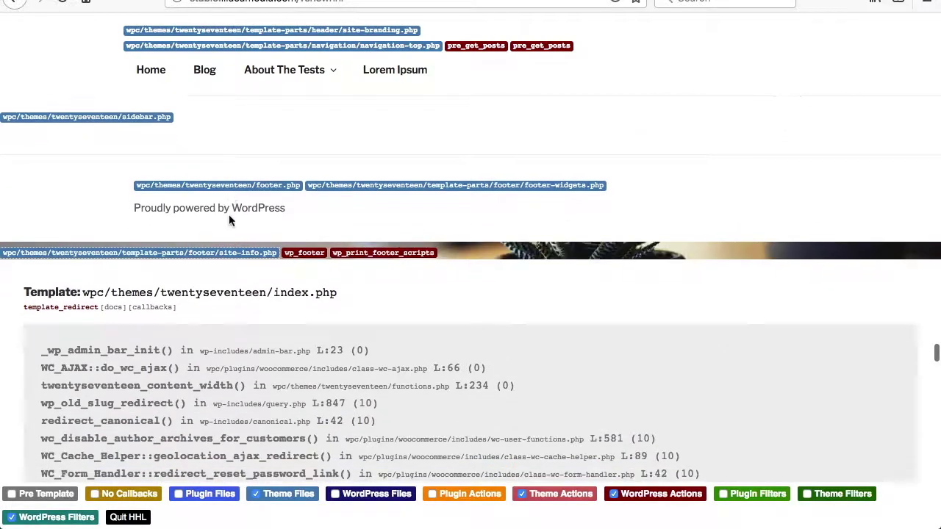
{"action": "left_click", "coordinate": [160, 307]}
{"action": "scroll", "coordinate": [289, 222], "scroll_direction": "up", "scroll_amount": 10}
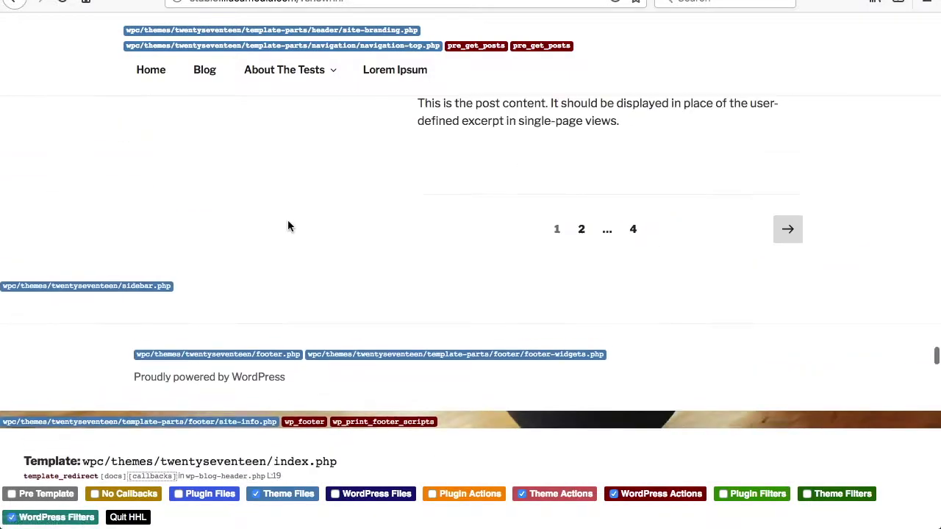
{"action": "scroll", "coordinate": [288, 225], "scroll_direction": "up", "scroll_amount": 15}
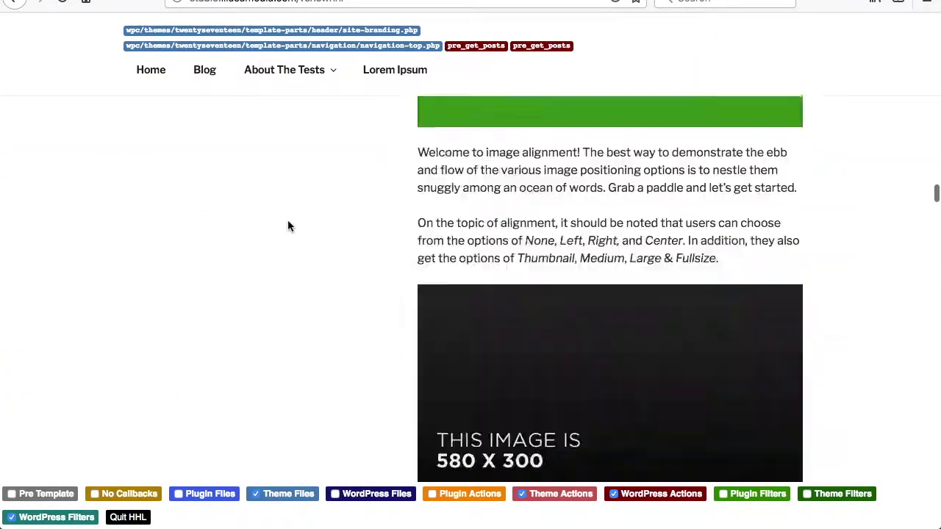
{"action": "scroll", "coordinate": [288, 226], "scroll_direction": "up", "scroll_amount": 20}
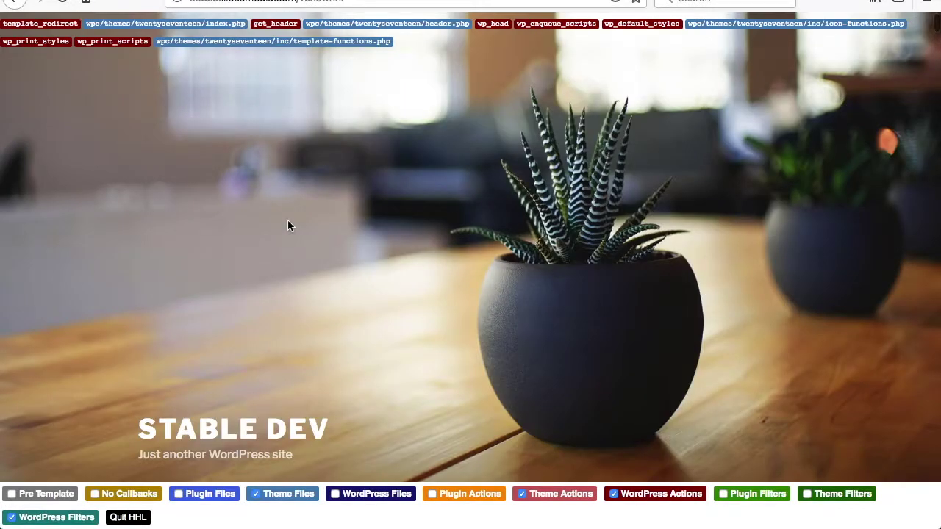
{"action": "scroll", "coordinate": [287, 226], "scroll_direction": "down", "scroll_amount": 3}
Load the shop/ page and scroll through the product listing.
{"action": "type", "text": "shop/"}
{"action": "key", "text": "Return"}
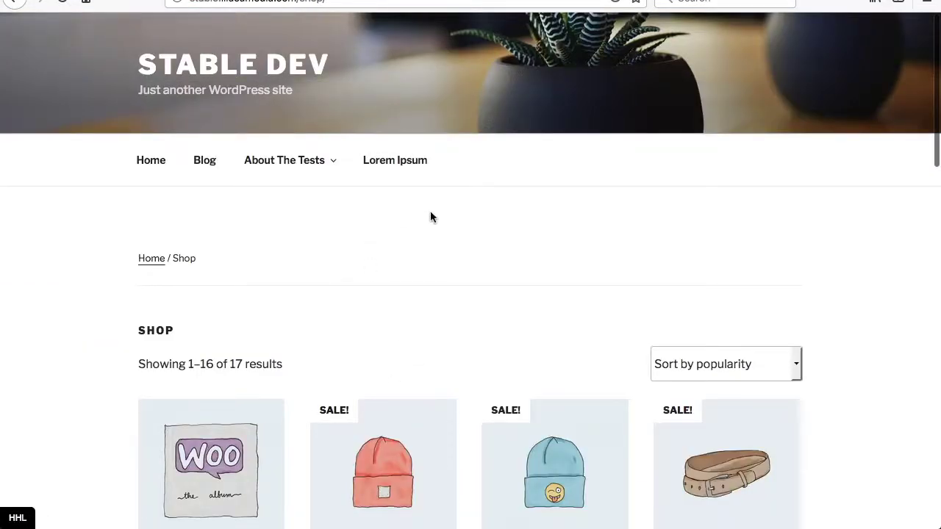
{"action": "scroll", "coordinate": [423, 332], "scroll_direction": "down", "scroll_amount": 14}
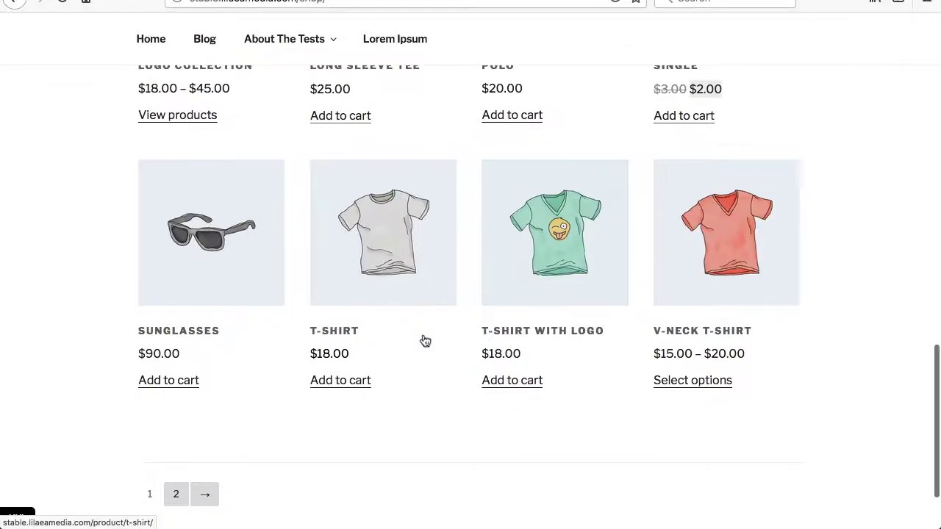
{"action": "scroll", "coordinate": [424, 337], "scroll_direction": "down", "scroll_amount": 2}
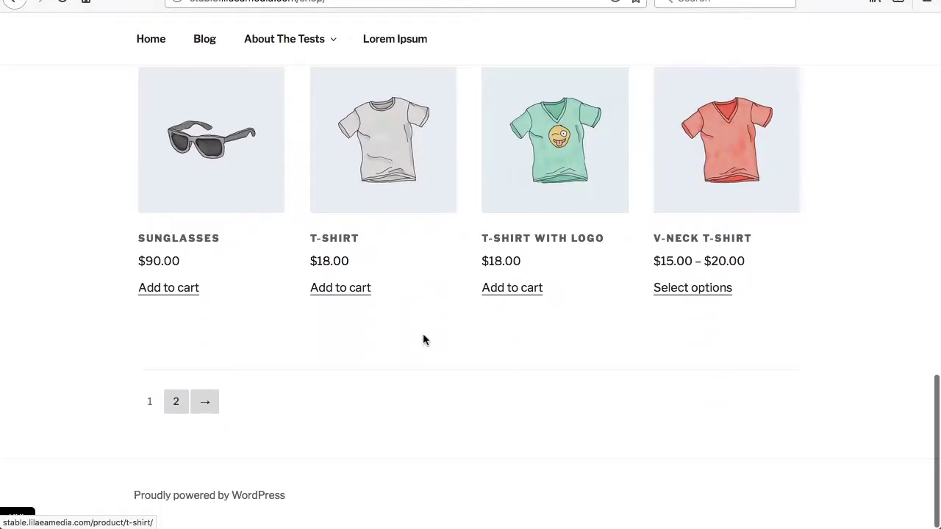
Open the T-Shirt product page, priced $18.00 with SKU woo-tshirt.
{"action": "left_click", "coordinate": [374, 148]}
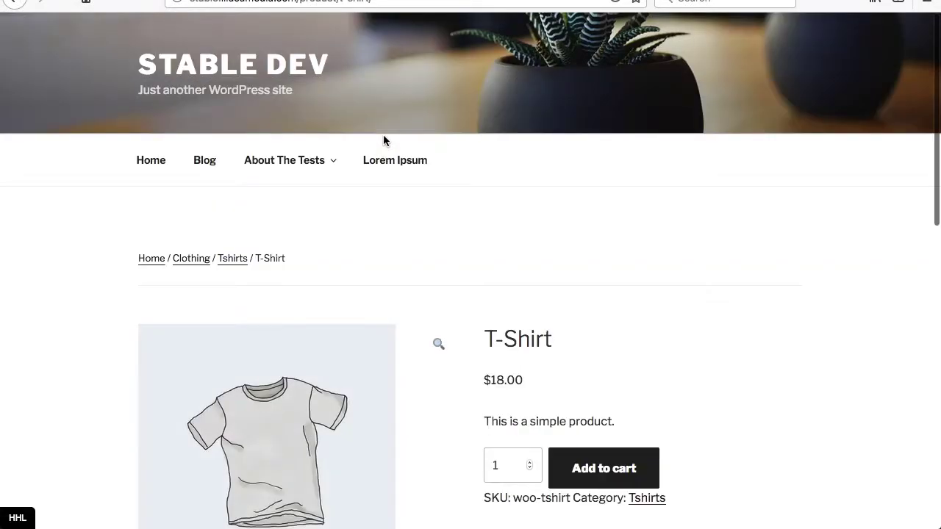
{"action": "scroll", "coordinate": [431, 219], "scroll_direction": "down", "scroll_amount": 5}
{"action": "scroll", "coordinate": [588, 184], "scroll_direction": "up", "scroll_amount": 2}
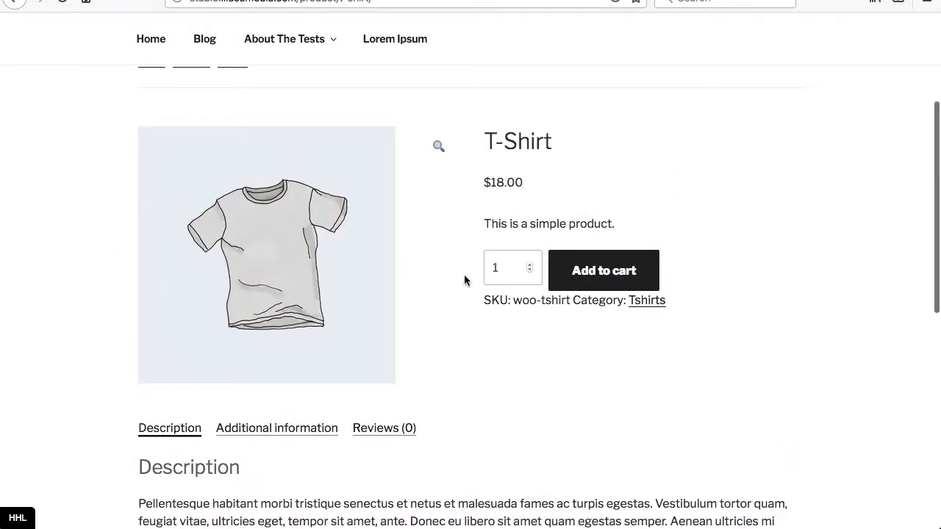
{"action": "scroll", "coordinate": [464, 275], "scroll_direction": "down", "scroll_amount": 3}
{"action": "scroll", "coordinate": [464, 274], "scroll_direction": "up", "scroll_amount": 4}
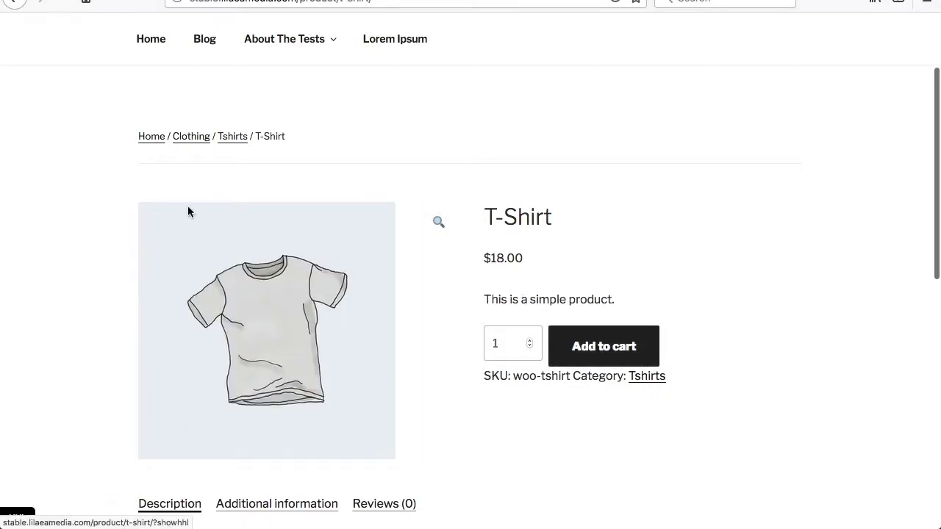
Enable HHL with Plugin Actions and Plugin Files to label WooCommerce hooks and single-product templates.
{"action": "left_click", "coordinate": [188, 208]}
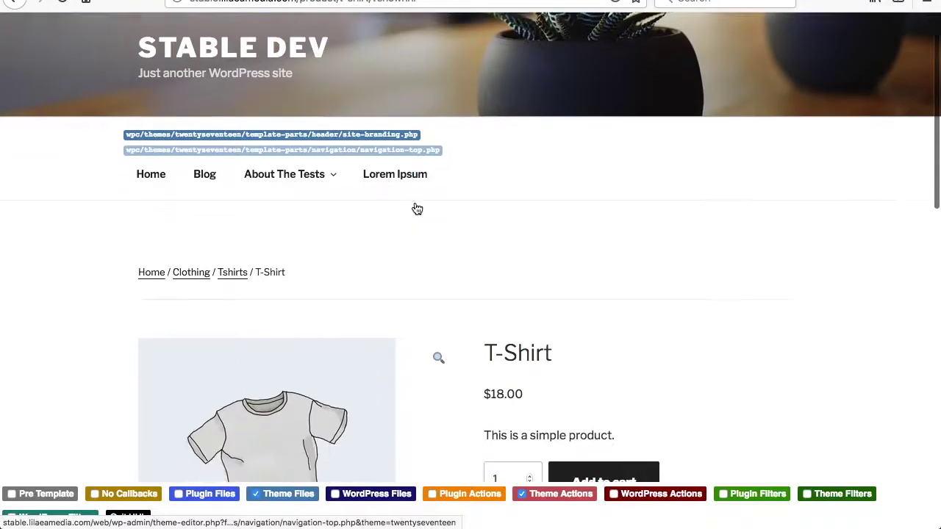
{"action": "left_click", "coordinate": [444, 497]}
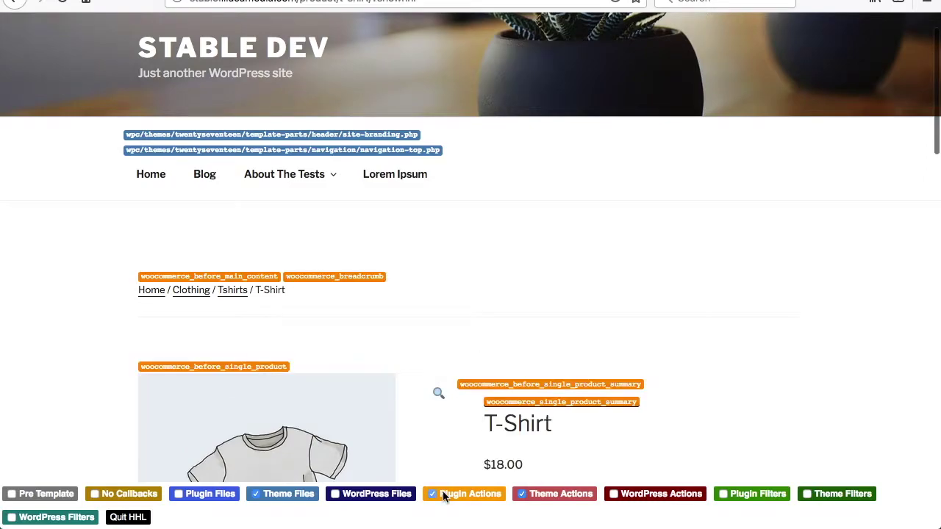
{"action": "left_click", "coordinate": [218, 493]}
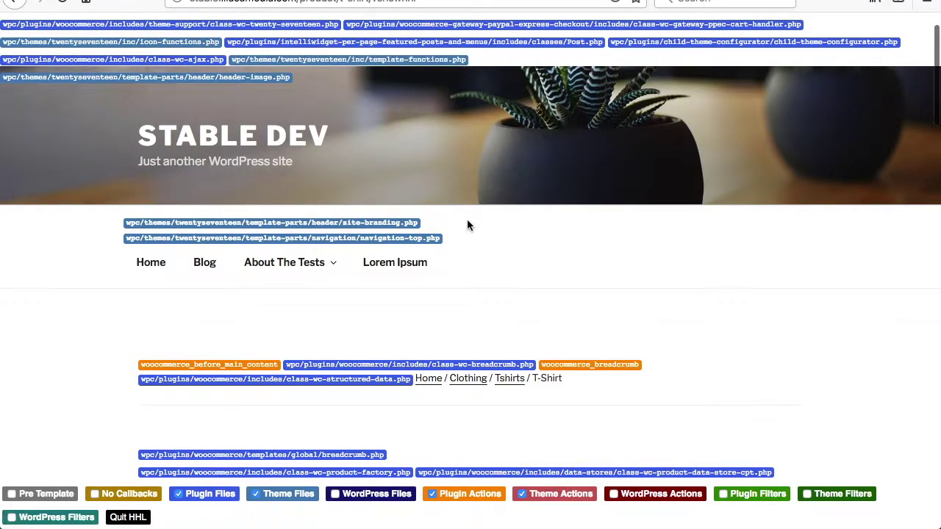
{"action": "scroll", "coordinate": [485, 233], "scroll_direction": "down", "scroll_amount": 2}
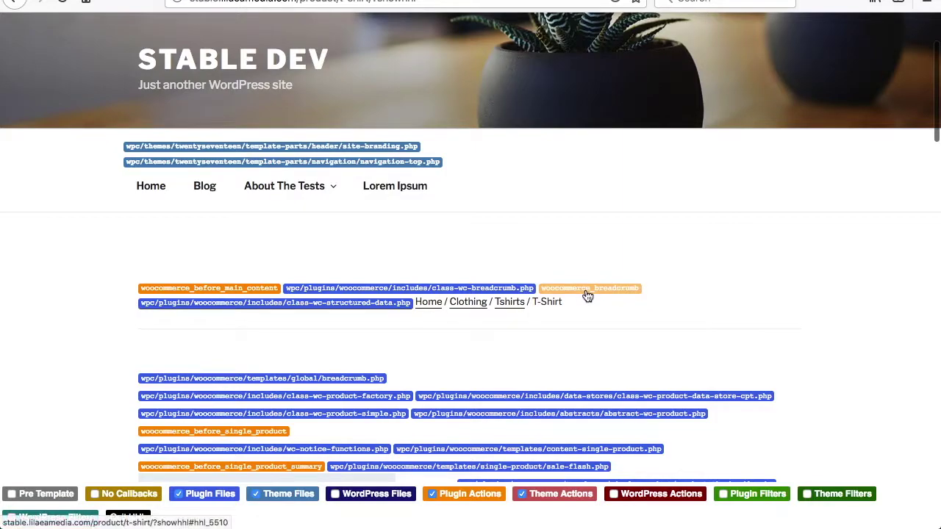
{"action": "scroll", "coordinate": [648, 217], "scroll_direction": "down", "scroll_amount": 5}
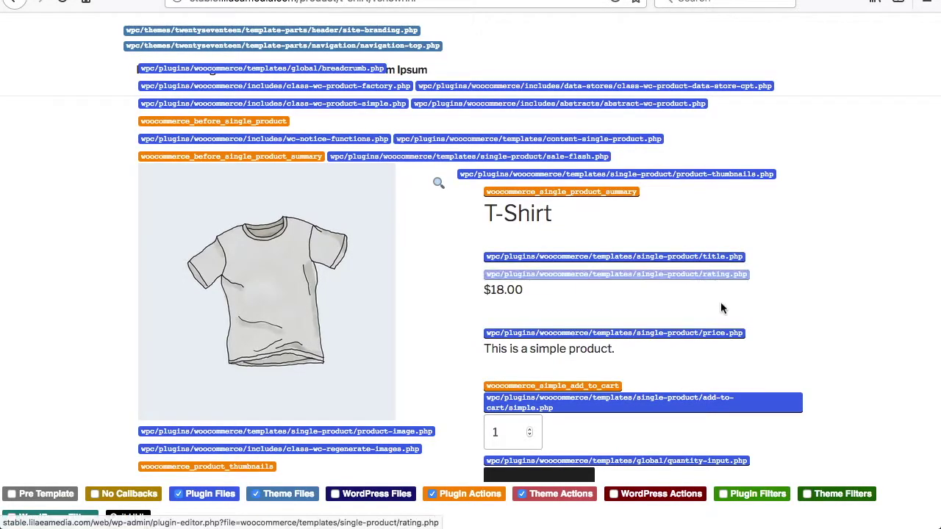
{"action": "left_click", "coordinate": [711, 340]}
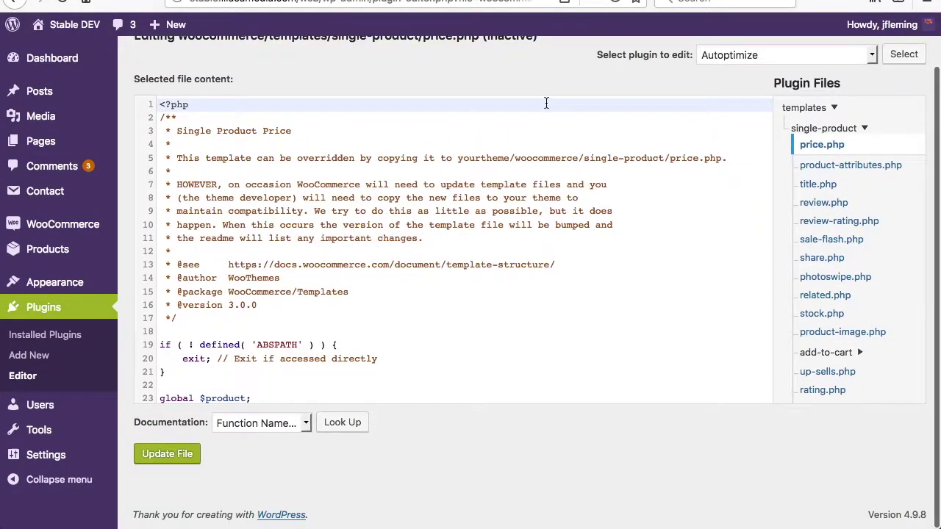
{"action": "scroll", "coordinate": [459, 232], "scroll_direction": "down", "scroll_amount": 2}
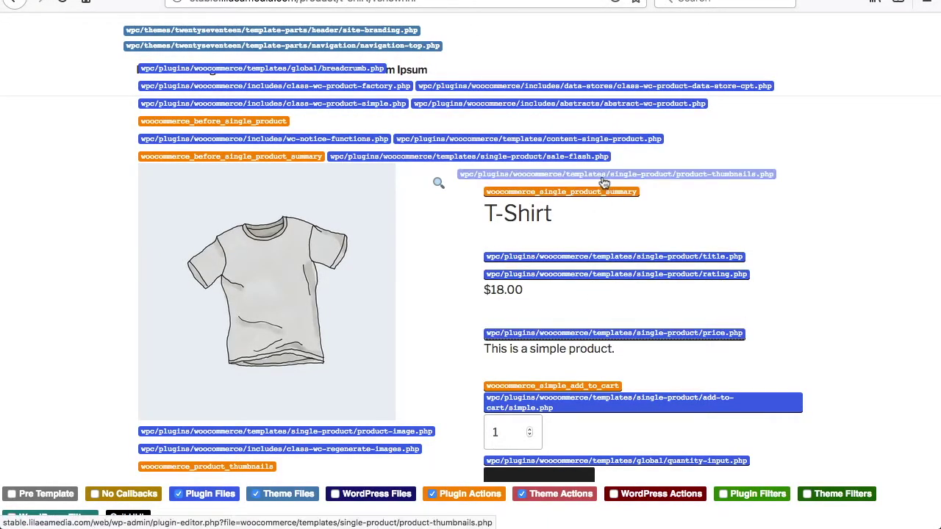
List the woocommerce_single_product_summary callbacks, from woocommerce_template_single_title (5) to WC_Structured_Data::generate_product_data (60).
{"action": "left_click", "coordinate": [603, 195]}
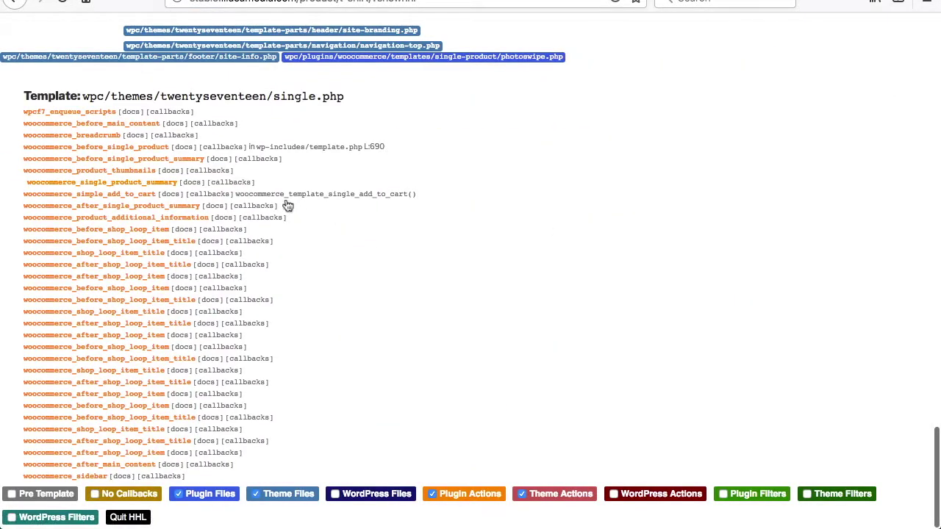
{"action": "left_click", "coordinate": [227, 184]}
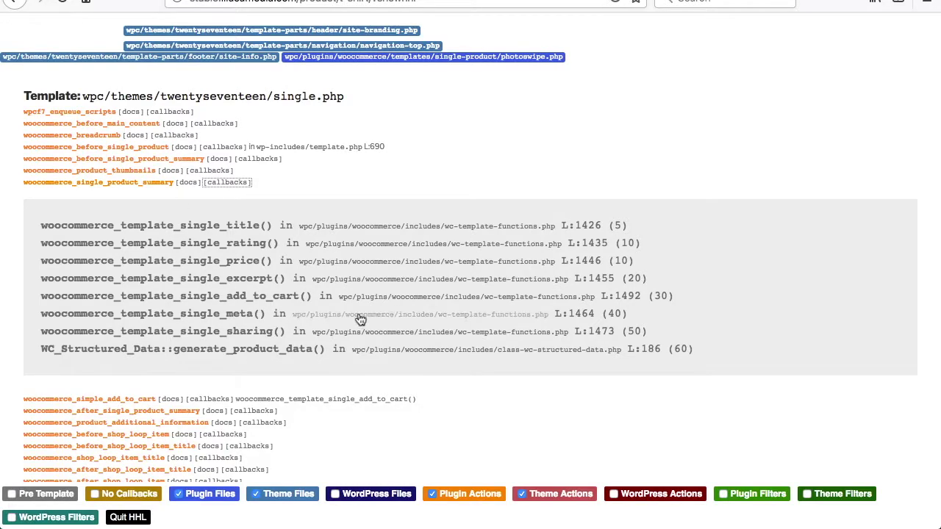
{"action": "left_click", "coordinate": [457, 286]}
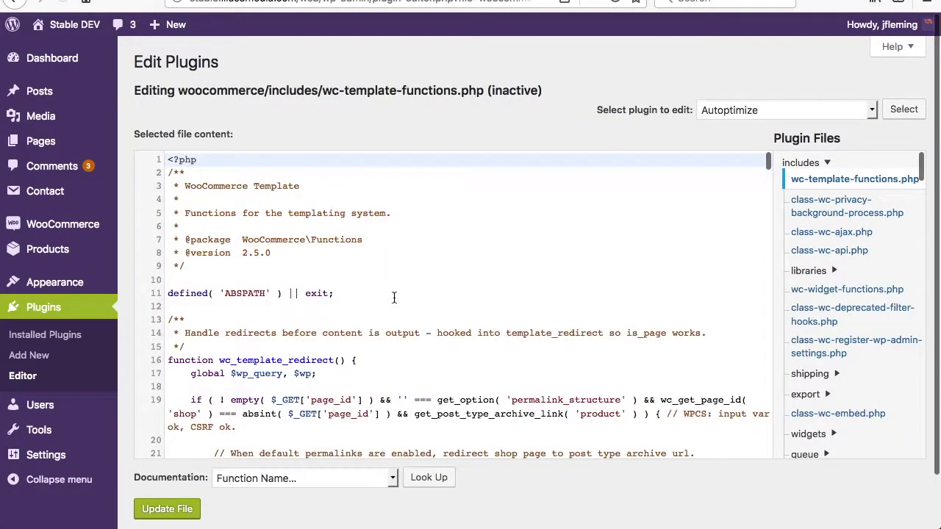
{"action": "scroll", "coordinate": [394, 297], "scroll_direction": "down", "scroll_amount": 3}
{"action": "scroll", "coordinate": [394, 297], "scroll_direction": "down", "scroll_amount": 6}
{"action": "scroll", "coordinate": [394, 297], "scroll_direction": "up", "scroll_amount": 5}
{"action": "scroll", "coordinate": [394, 297], "scroll_direction": "up", "scroll_amount": 6}
{"action": "key", "text": "alt+Left"}
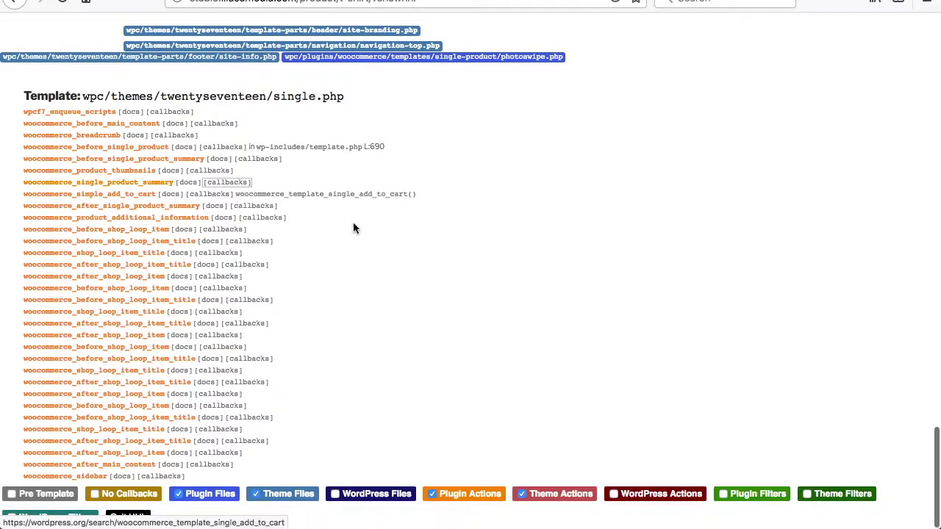
Dismiss the hook list and scroll up to the T-Shirt page's file labels above the Stable DEV header.
{"action": "left_click", "coordinate": [353, 227]}
{"action": "scroll", "coordinate": [352, 228], "scroll_direction": "up", "scroll_amount": 10}
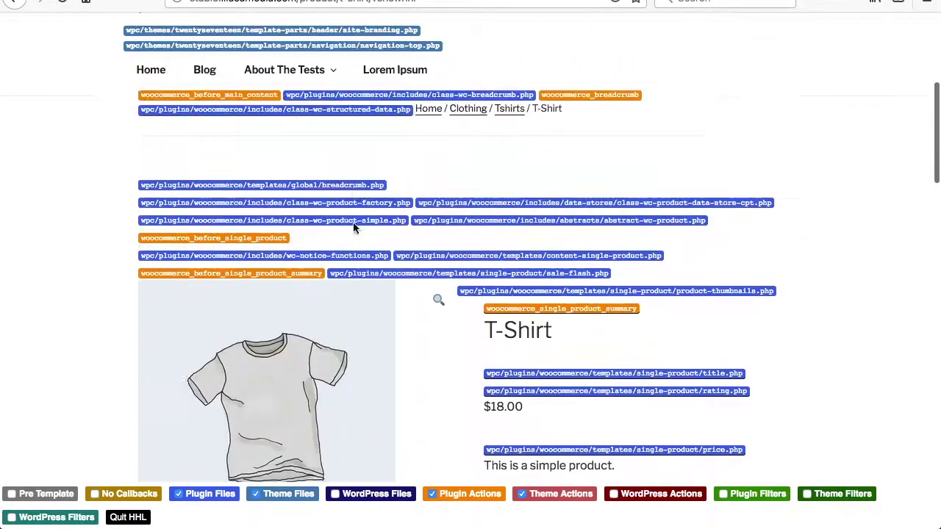
{"action": "scroll", "coordinate": [353, 228], "scroll_direction": "up", "scroll_amount": 3}
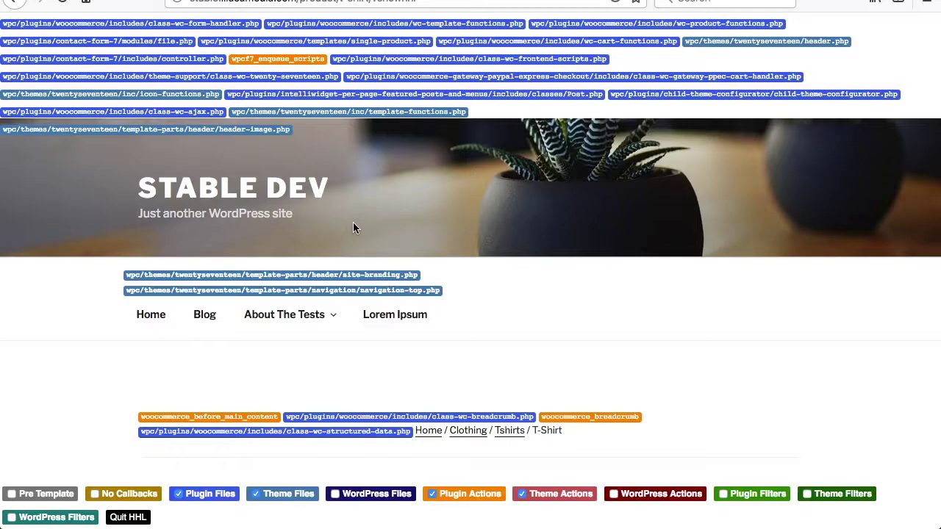
Quit HHL so the T-Shirt product page shows no labels, only the small HHL badge.
{"action": "left_click", "coordinate": [136, 519]}
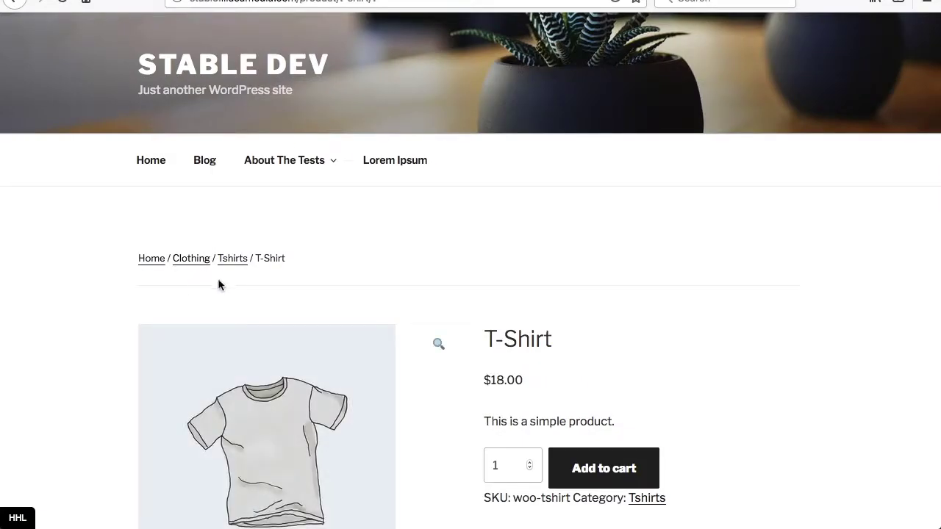
{"action": "scroll", "coordinate": [306, 275], "scroll_direction": "down", "scroll_amount": 8}
{"action": "scroll", "coordinate": [306, 275], "scroll_direction": "up", "scroll_amount": 8}
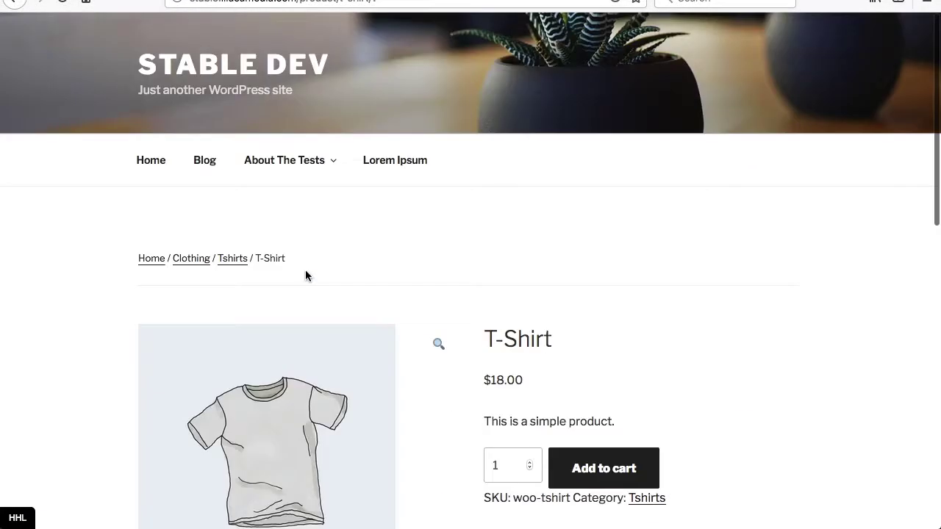